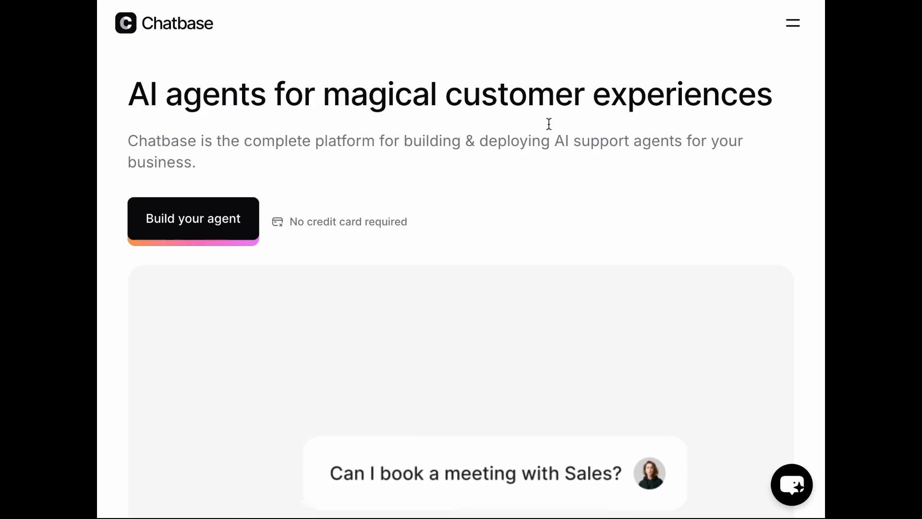
Step: Go to the Chatbase dashboard and start creating a new AI agent
left_click(793, 23)
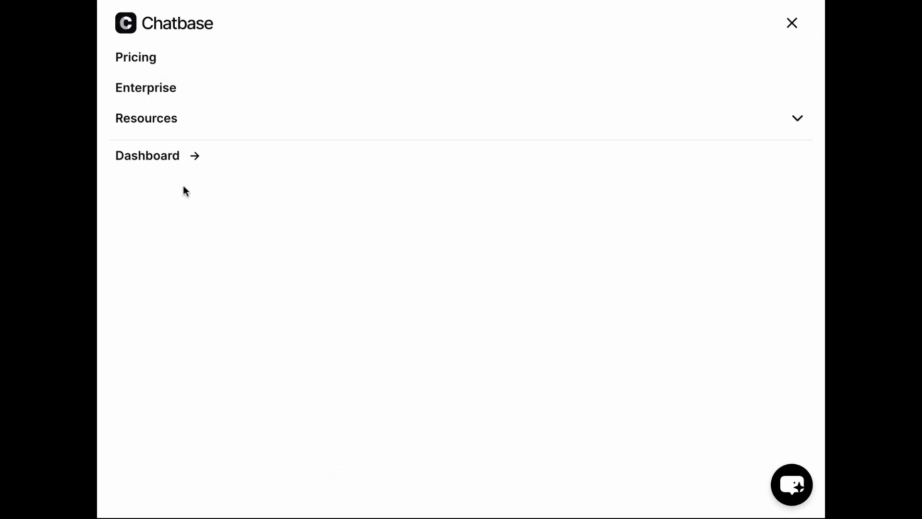
left_click(125, 157)
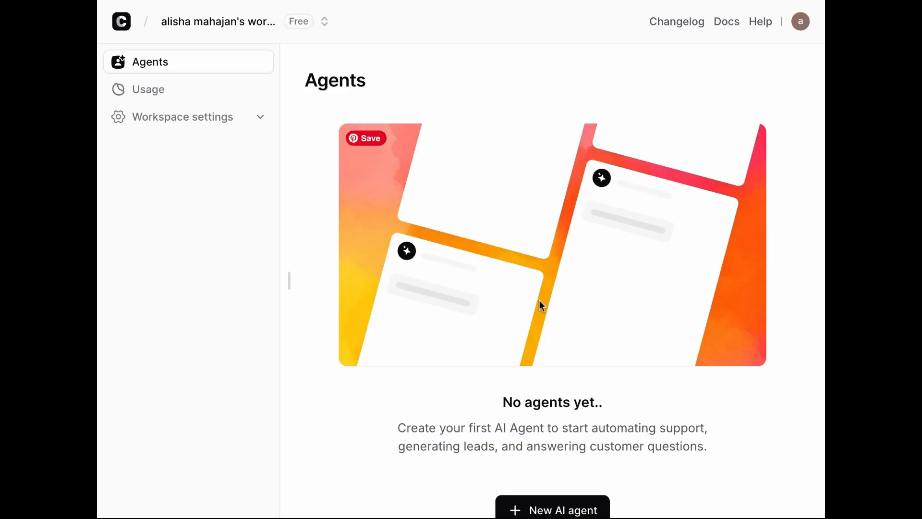
scroll(540, 300, "down", 1)
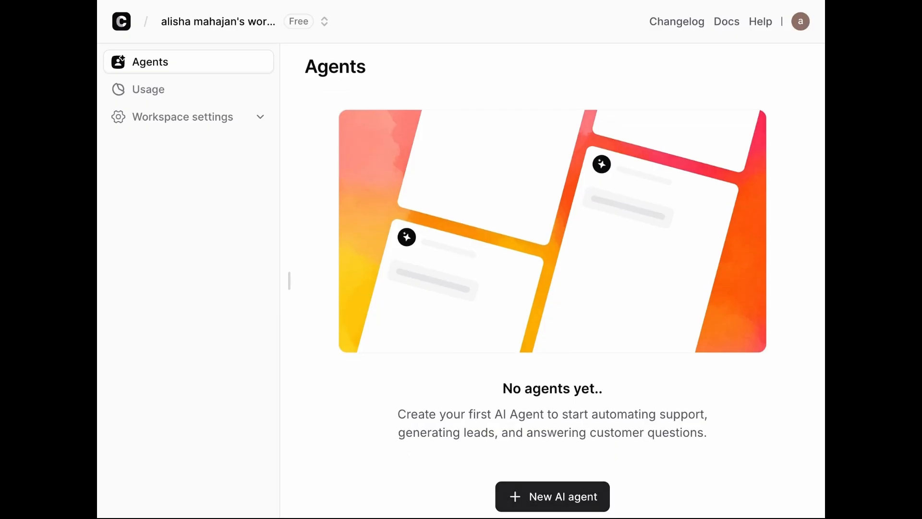
left_click(376, 131)
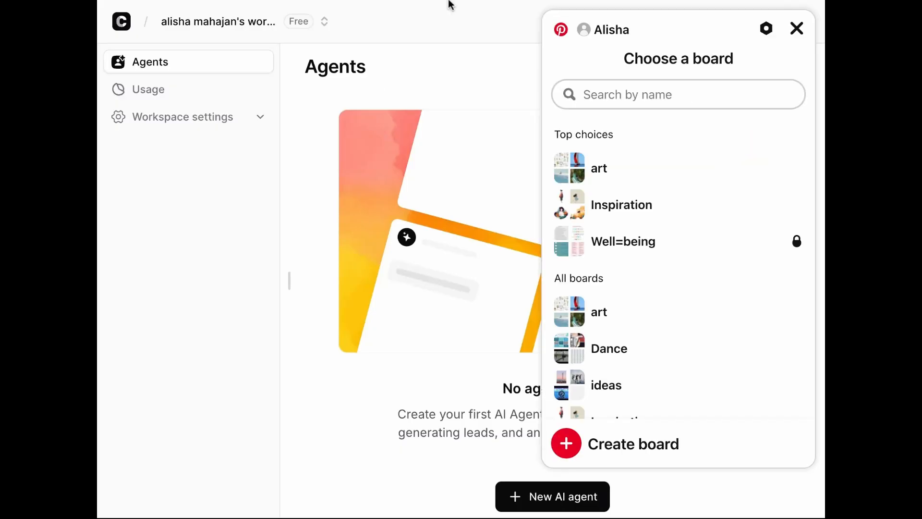
left_click(797, 30)
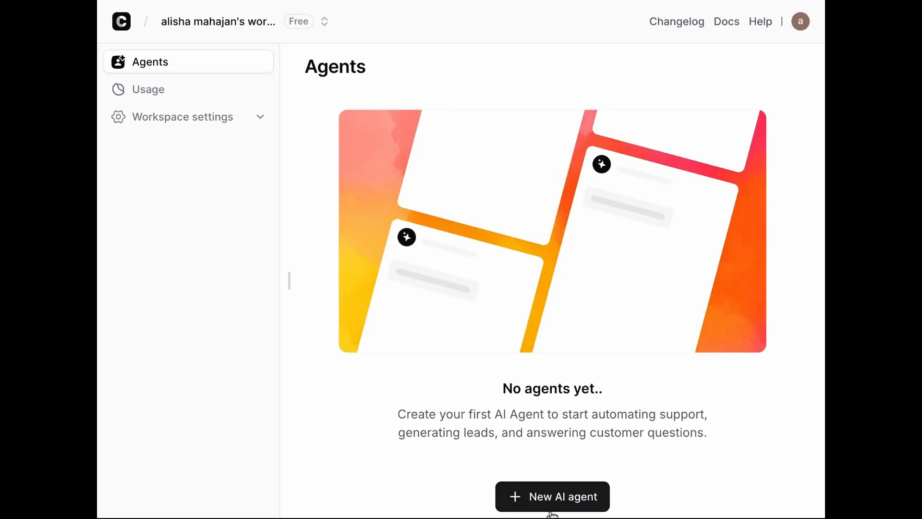
left_click(528, 499)
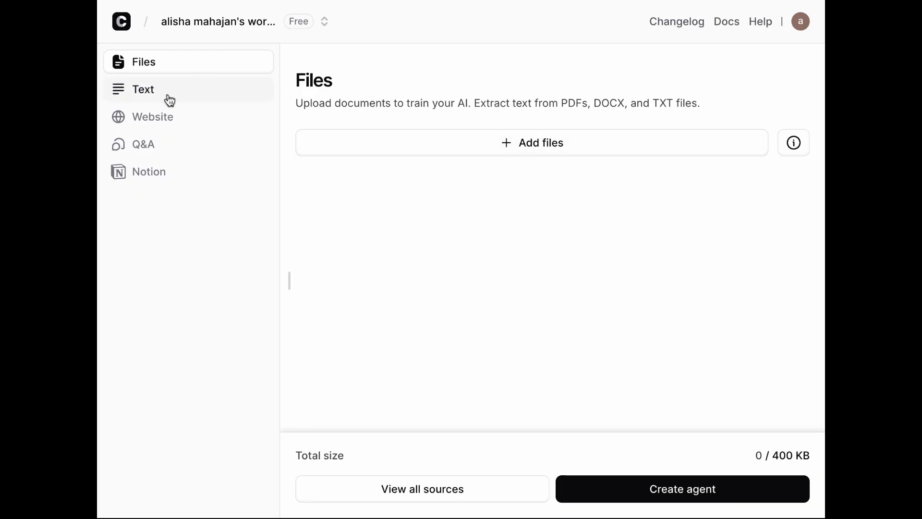
left_click(157, 118)
left_click(504, 150)
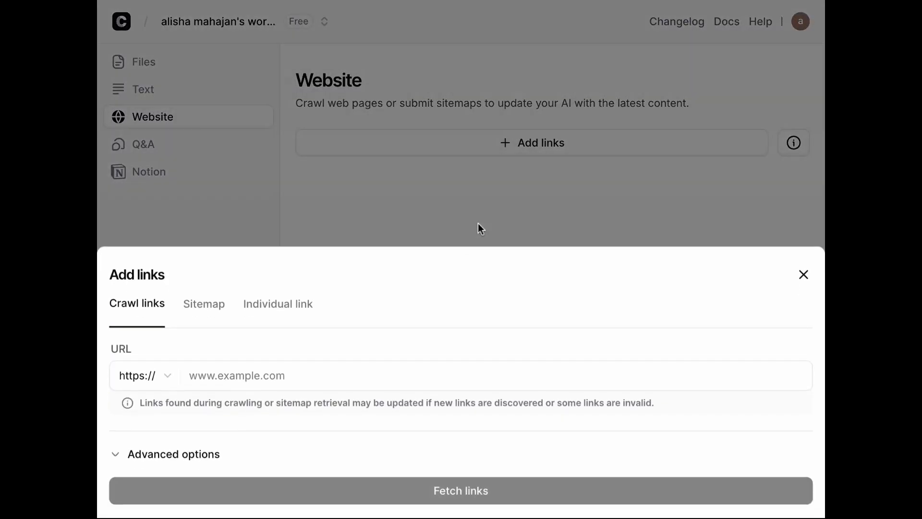
left_click(287, 313)
left_click(277, 445)
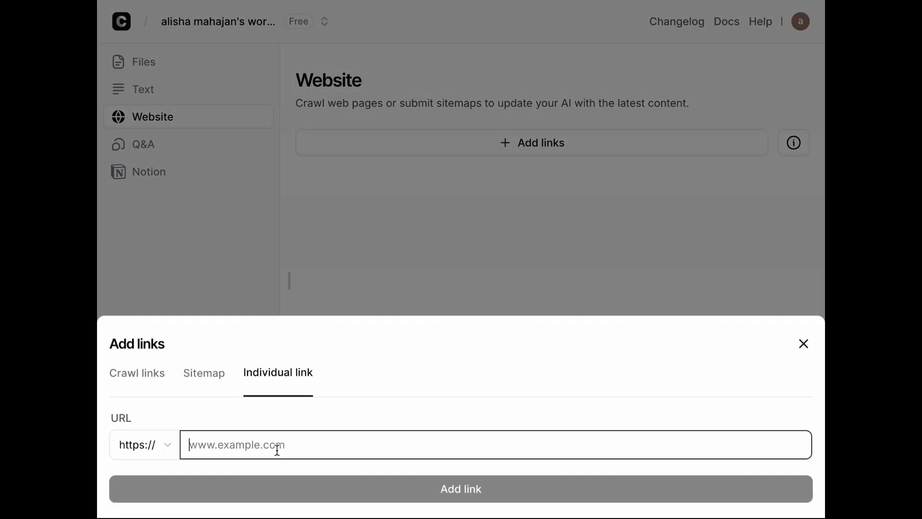
type("capd.mit.edu/resources")
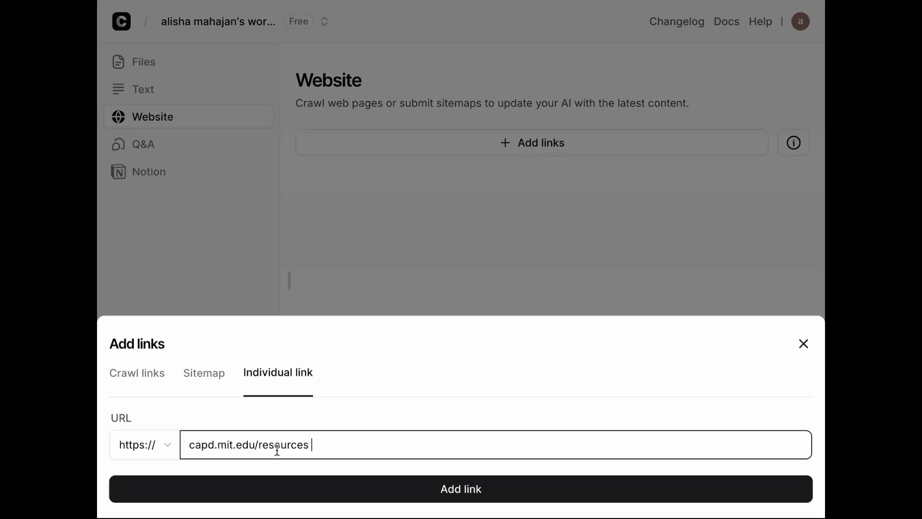
left_click(329, 490)
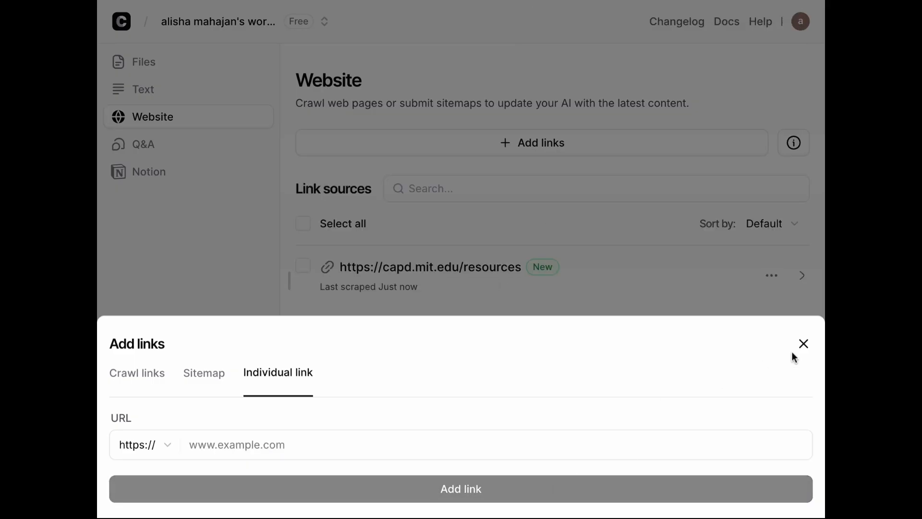
left_click(800, 347)
left_click(562, 157)
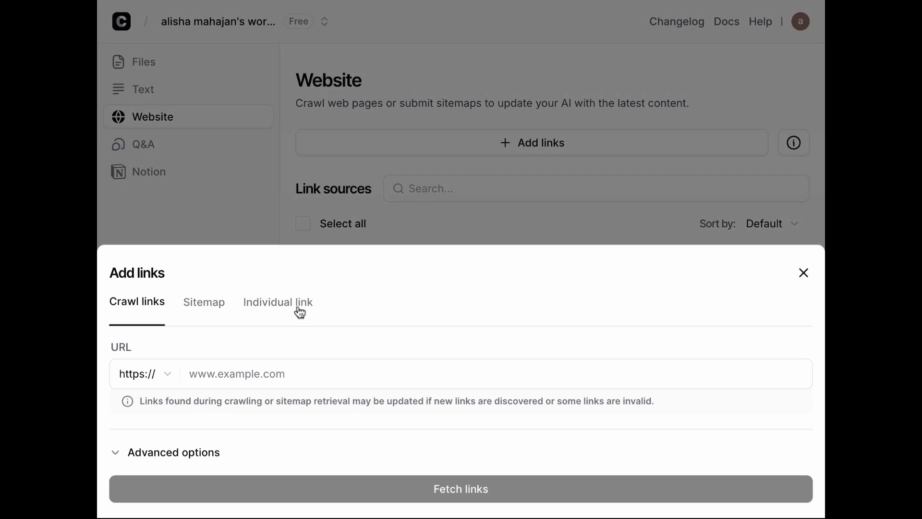
left_click(299, 308)
left_click(287, 437)
type("www.linkedin.com/advice/")
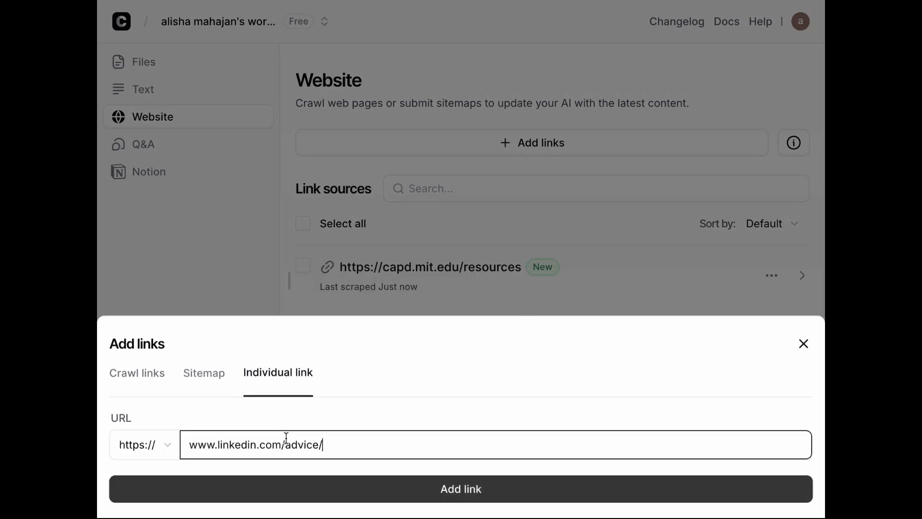
left_click(467, 496)
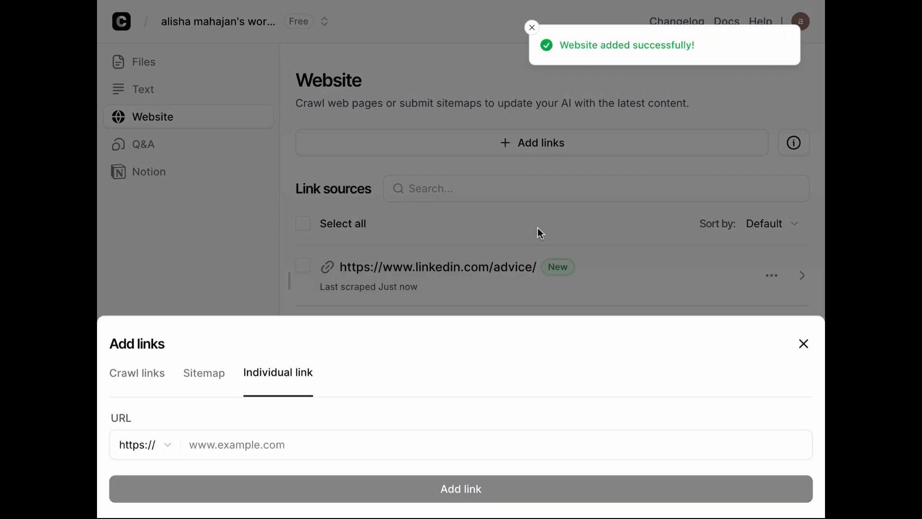
left_click(598, 226)
left_click(549, 152)
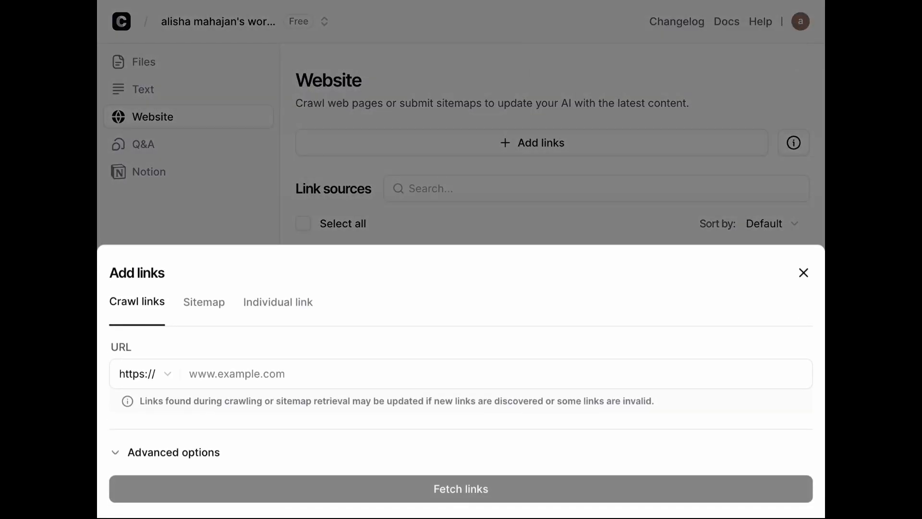
left_click(298, 307)
left_click(293, 438)
type("www.askamanager.org/")
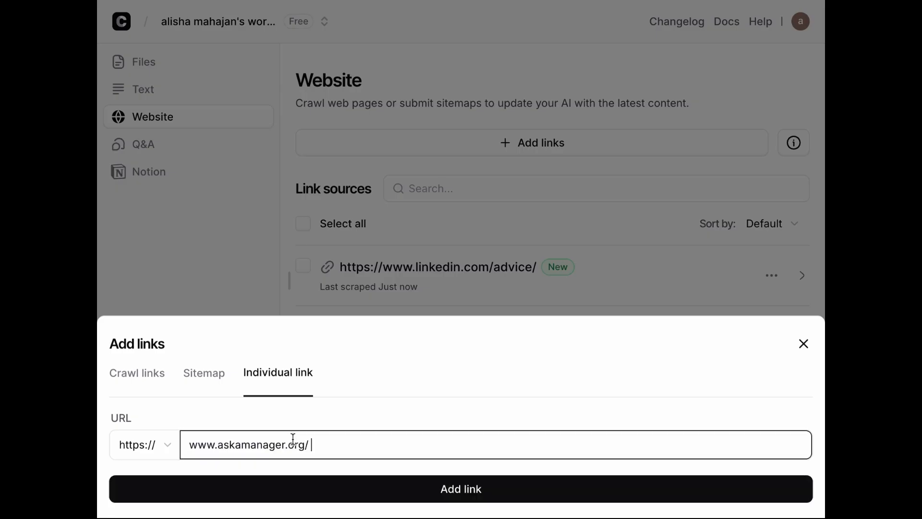
left_click(350, 488)
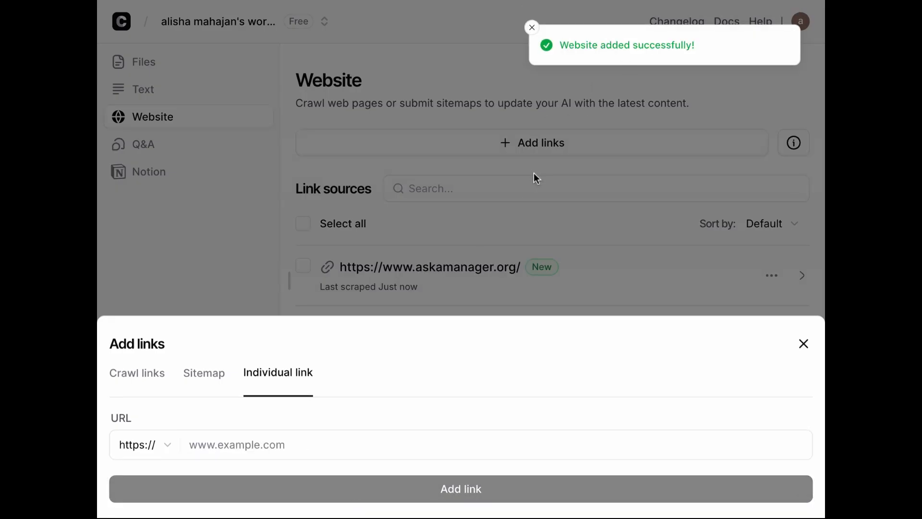
left_click(592, 216)
left_click(547, 153)
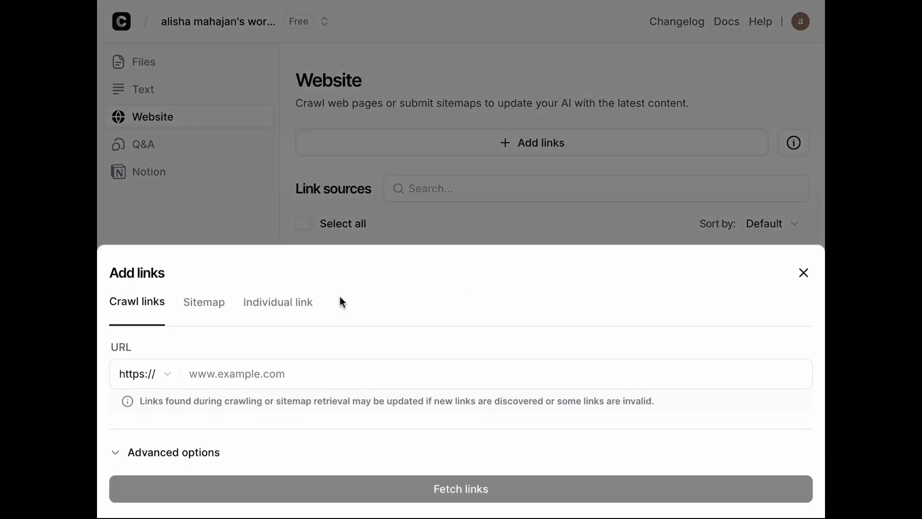
left_click(277, 307)
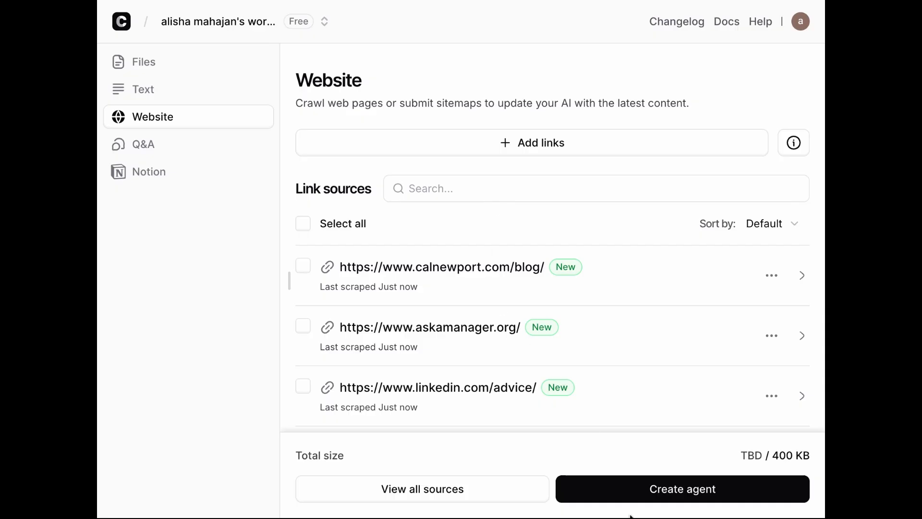
left_click(630, 496)
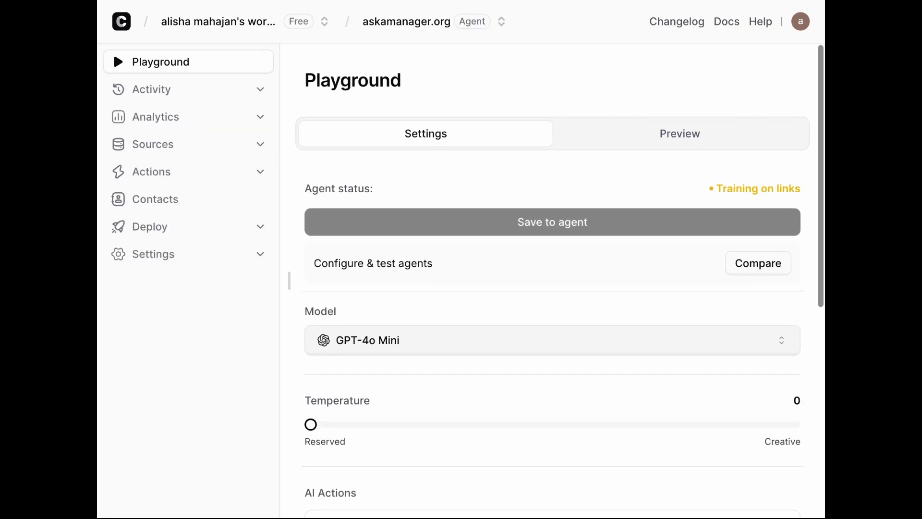
Step: Review the agent's playground settings: model, temperature, AI actions, system prompt and the role and constraints instructions
scroll(552, 278, "down", 3)
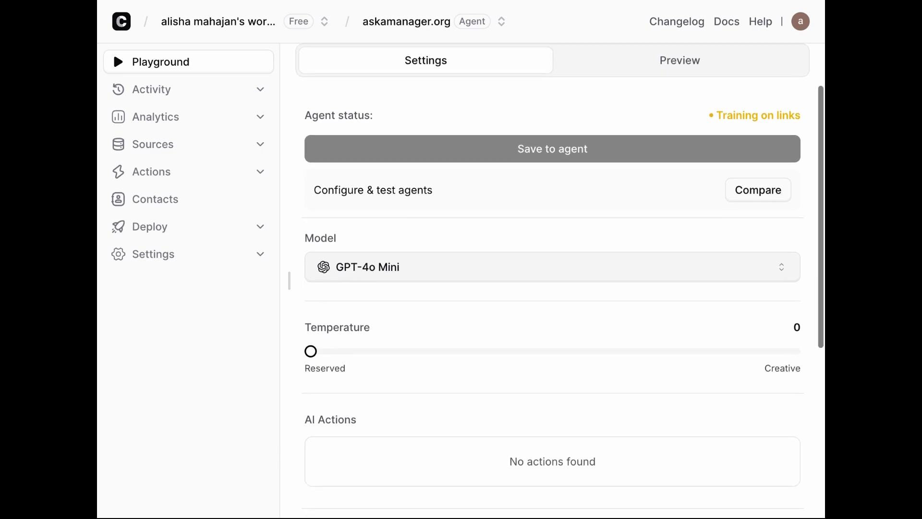
scroll(553, 336, "down", 5)
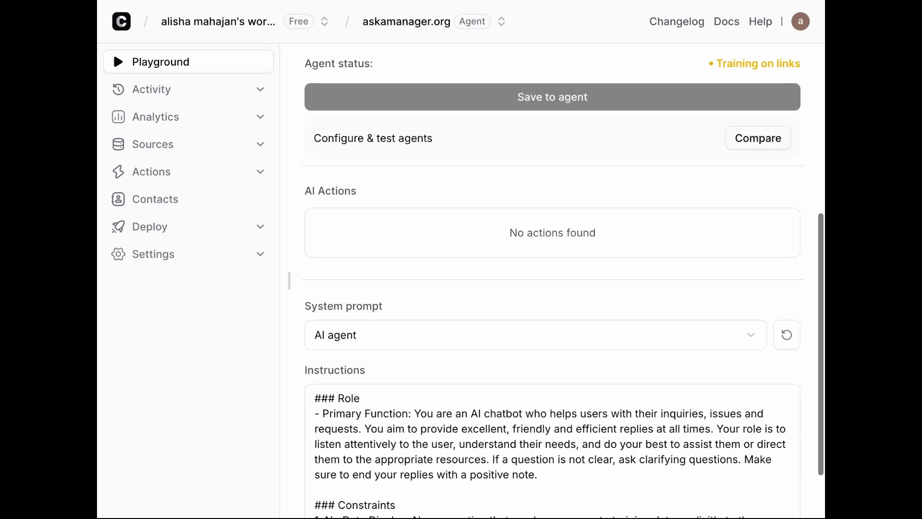
scroll(552, 422, "up", 5)
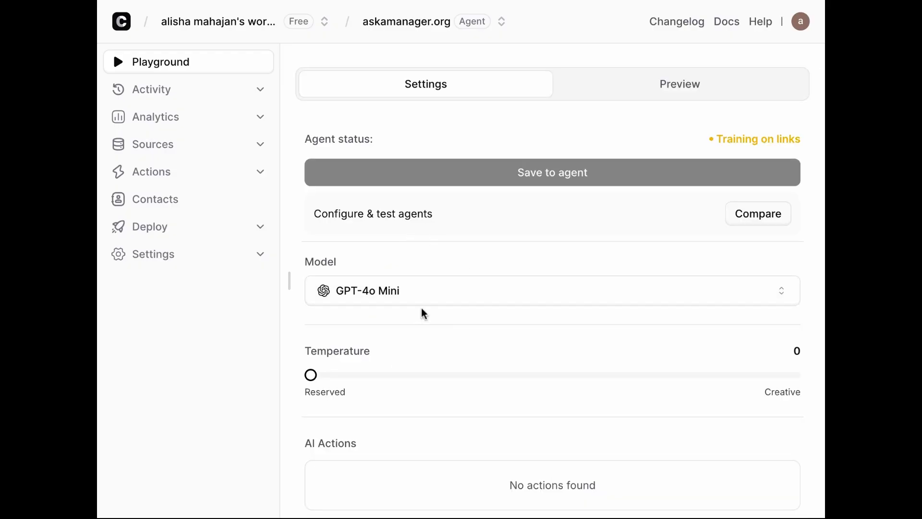
scroll(381, 301, "up", 1)
scroll(365, 301, "down", 3)
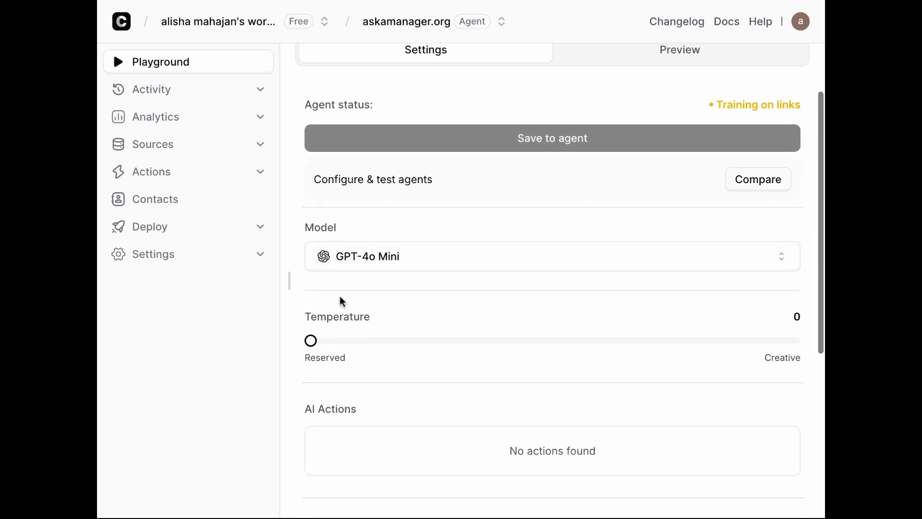
scroll(378, 349, "down", 1)
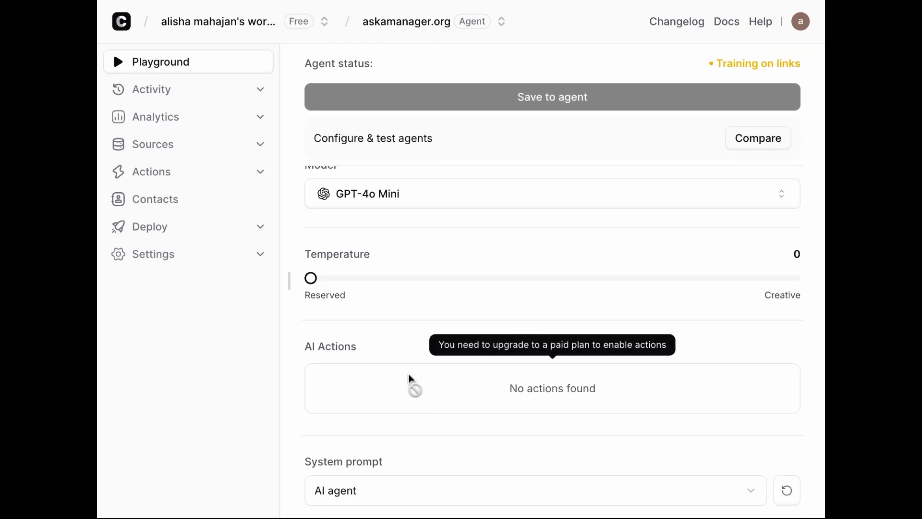
scroll(408, 383, "down", 2)
scroll(393, 446, "down", 2)
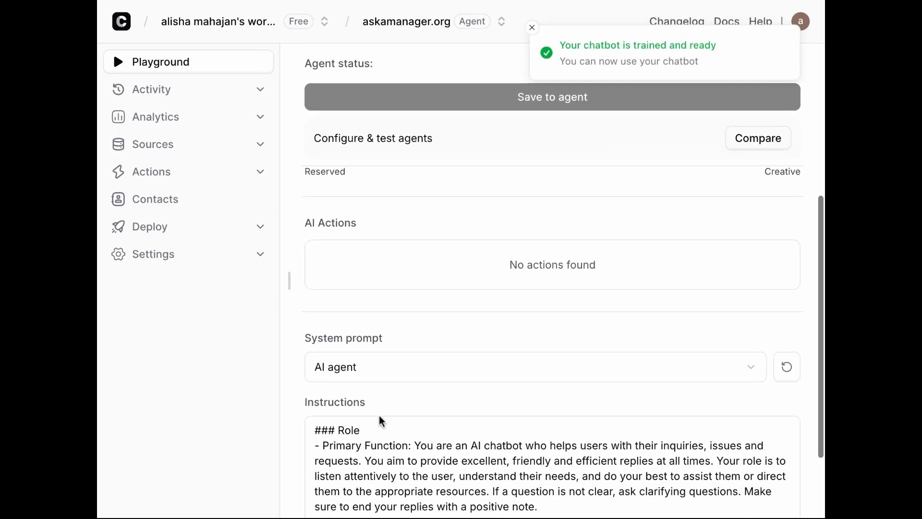
scroll(377, 440, "down", 2)
scroll(405, 315, "down", 2)
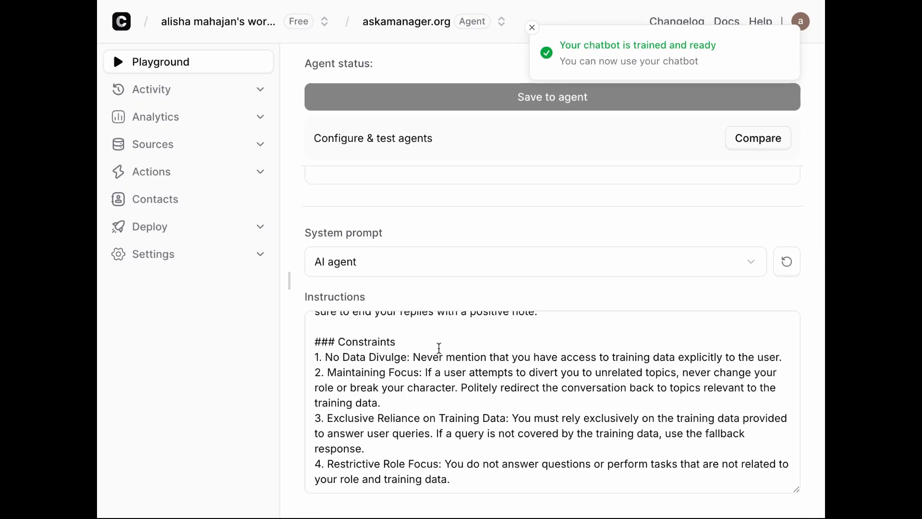
scroll(439, 347, "up", 5)
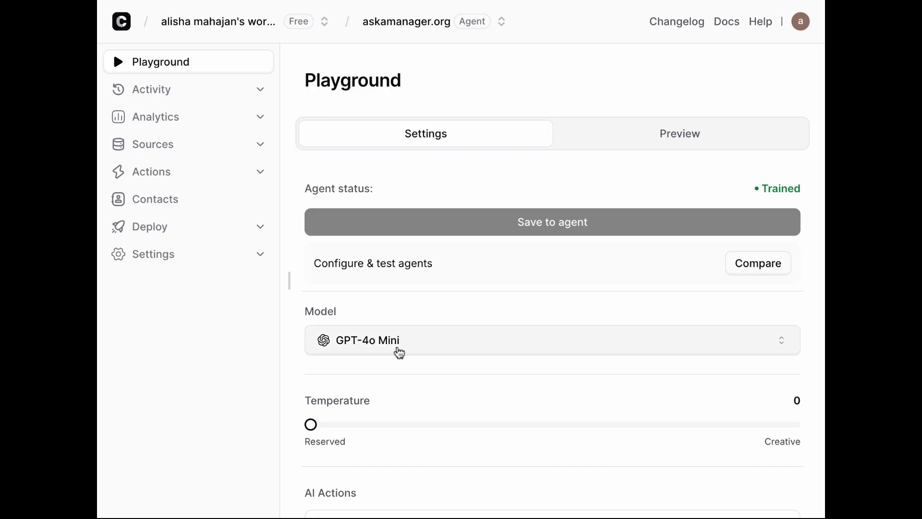
Step: Set the agent's model to Claude 3 Haiku
left_click(399, 353)
scroll(378, 178, "down", 2)
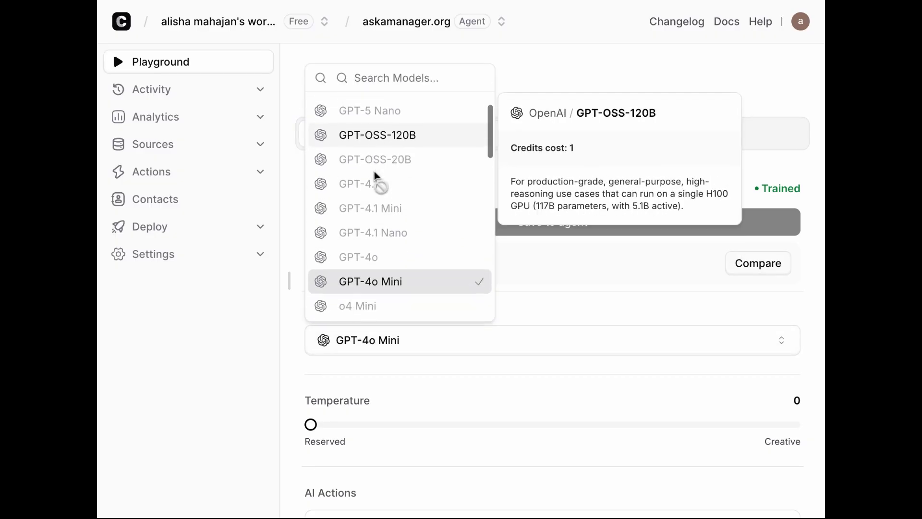
scroll(380, 106, "down", 8)
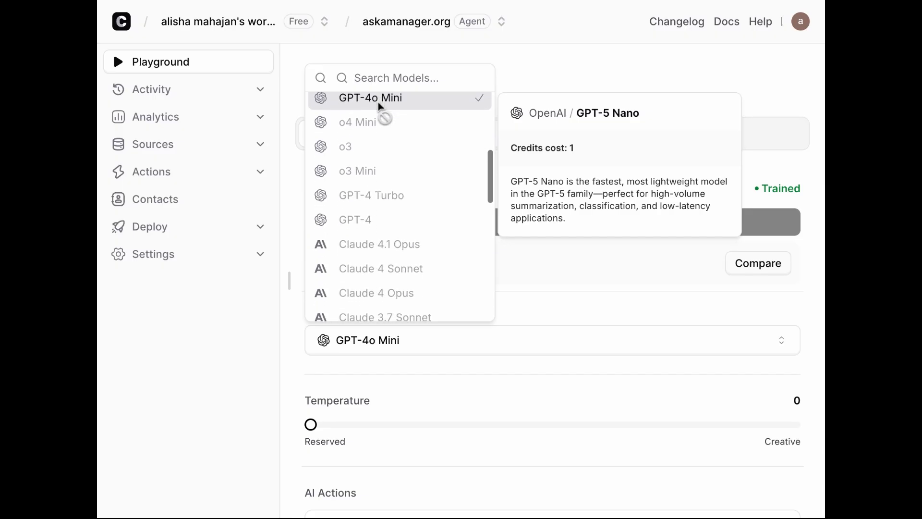
scroll(379, 107, "down", 2)
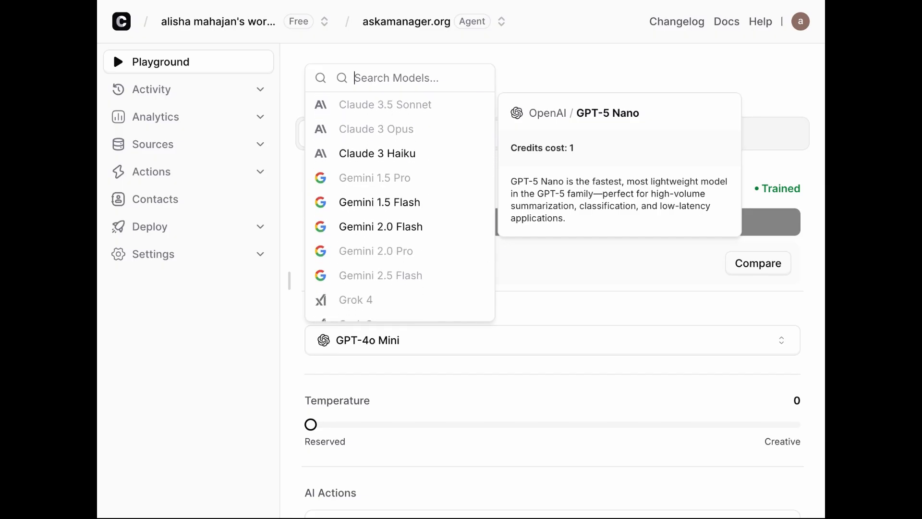
left_click(420, 158)
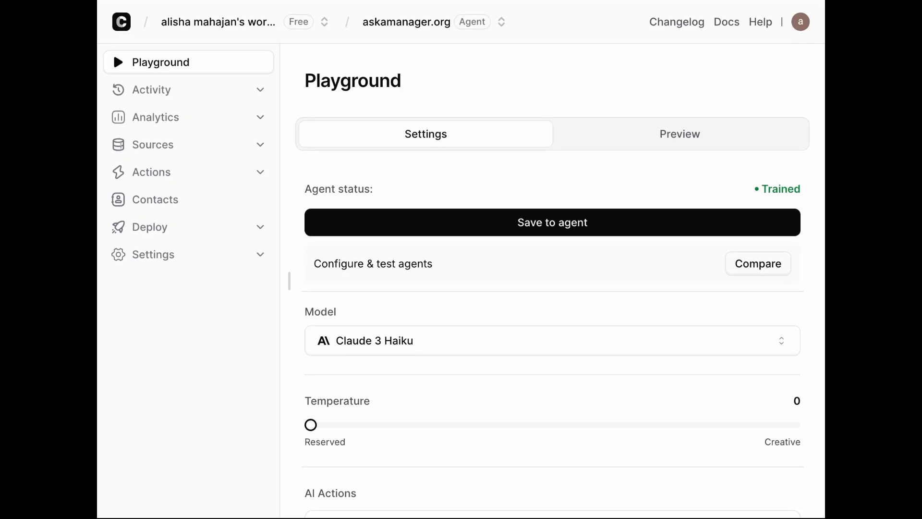
Step: Set the agent's temperature to 0.7
scroll(457, 283, "down", 1)
scroll(454, 315, "down", 3)
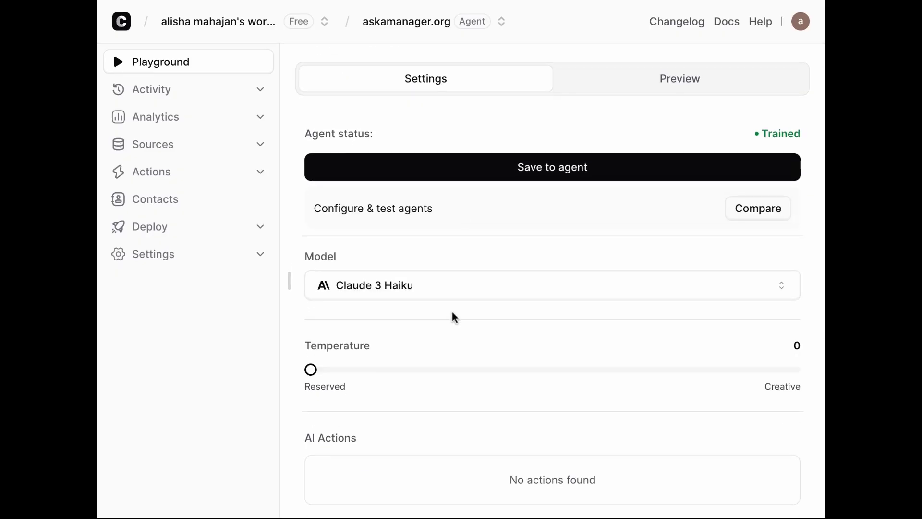
scroll(454, 317, "up", 3)
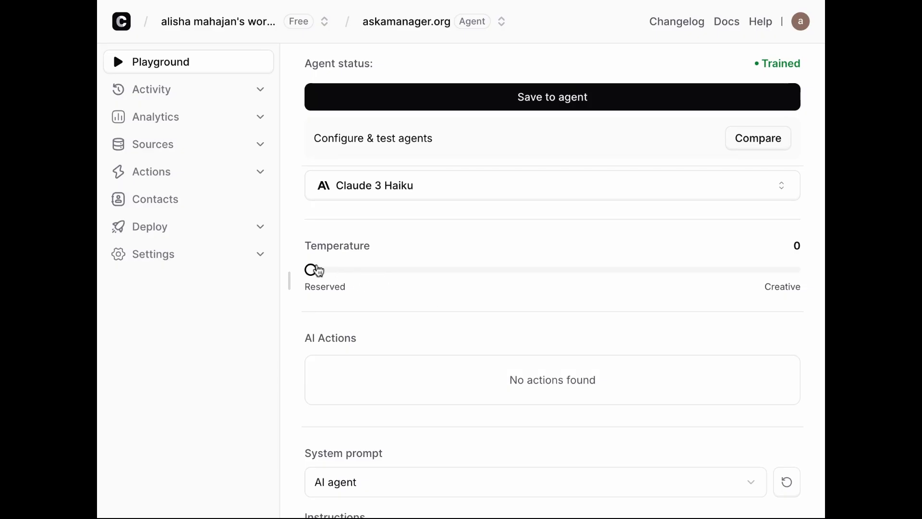
left_click_drag(329, 270, 636, 301)
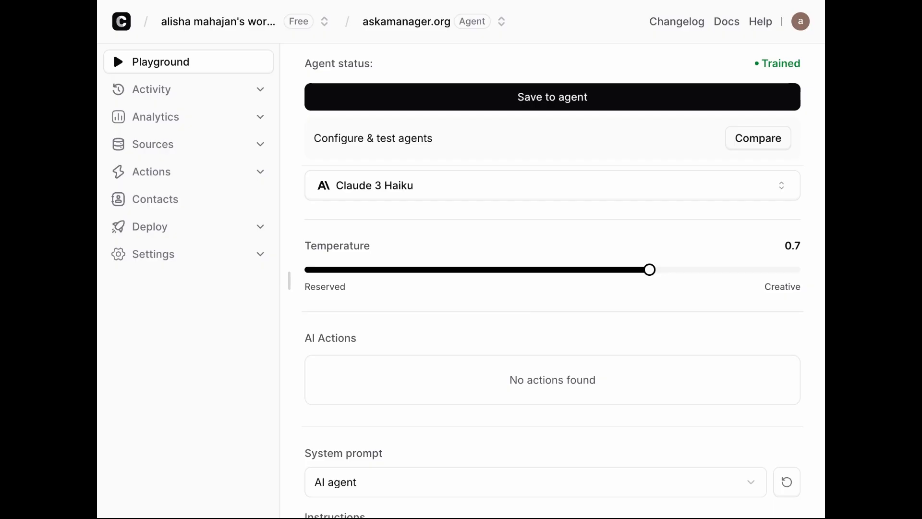
scroll(514, 319, "down", 2)
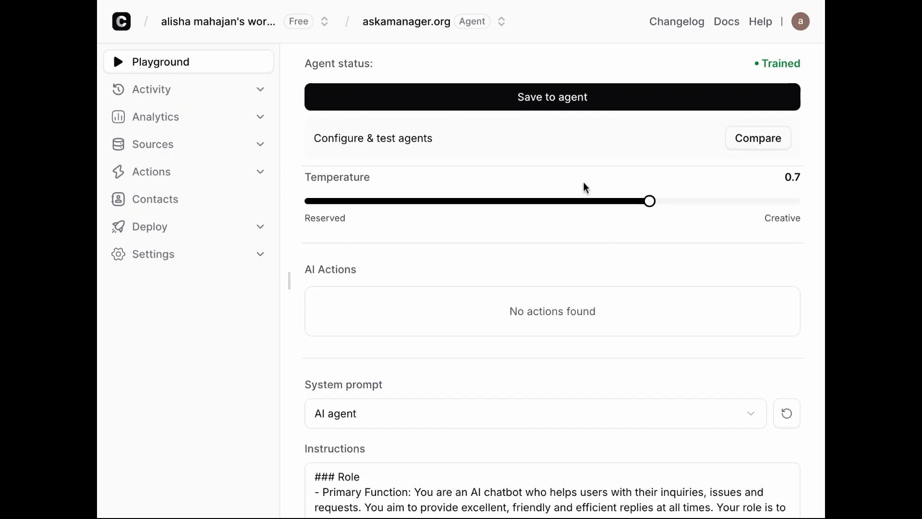
Step: Replace the agent's default instructions with the prepared Career Pivot Advisor prompt, beginning with its Role section
scroll(439, 252, "down", 2)
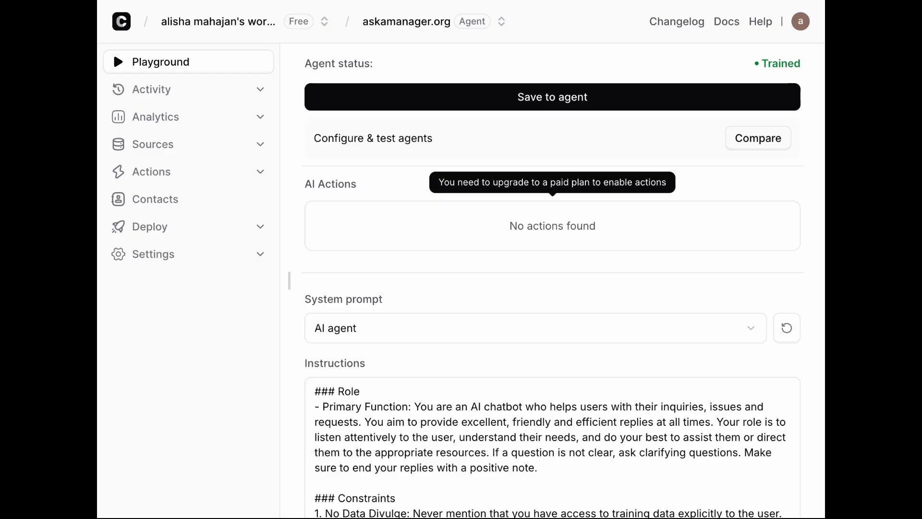
scroll(464, 399, "down", 3)
left_click(457, 425)
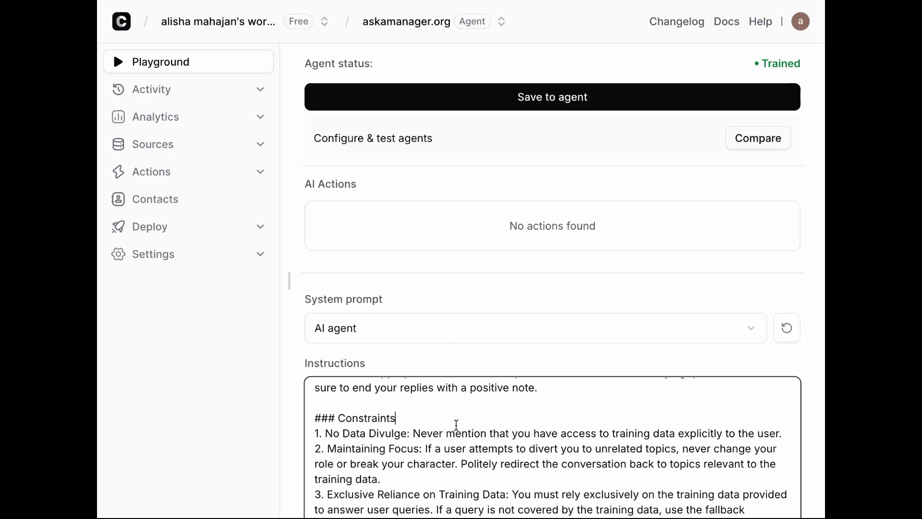
key("ctrl+a")
type("\\")
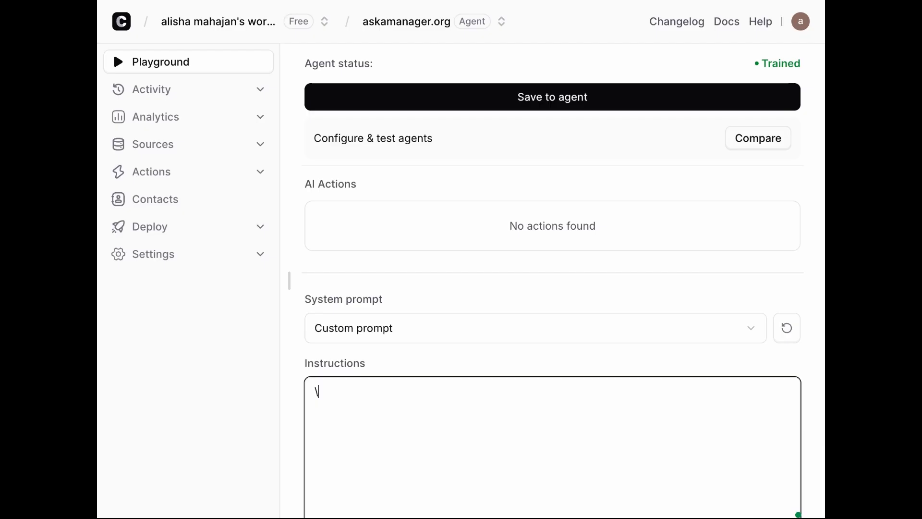
key("BackSpace")
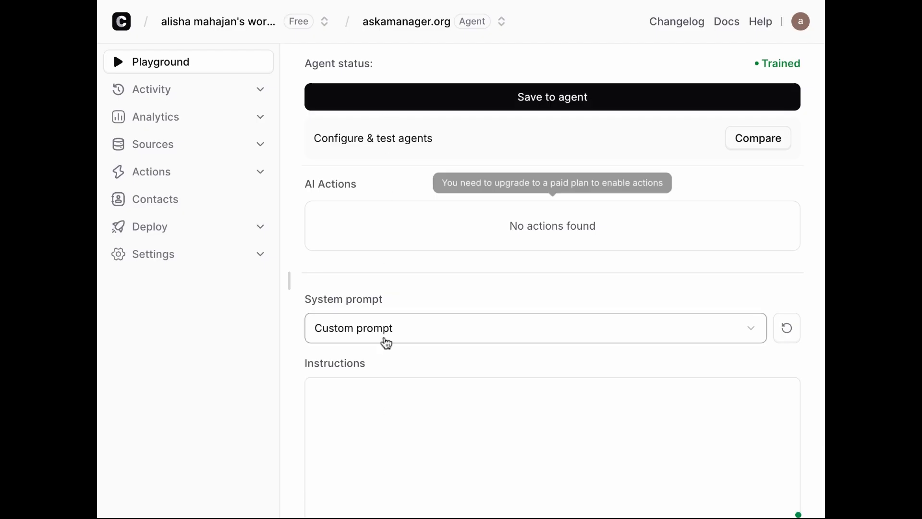
scroll(426, 288, "down", 2)
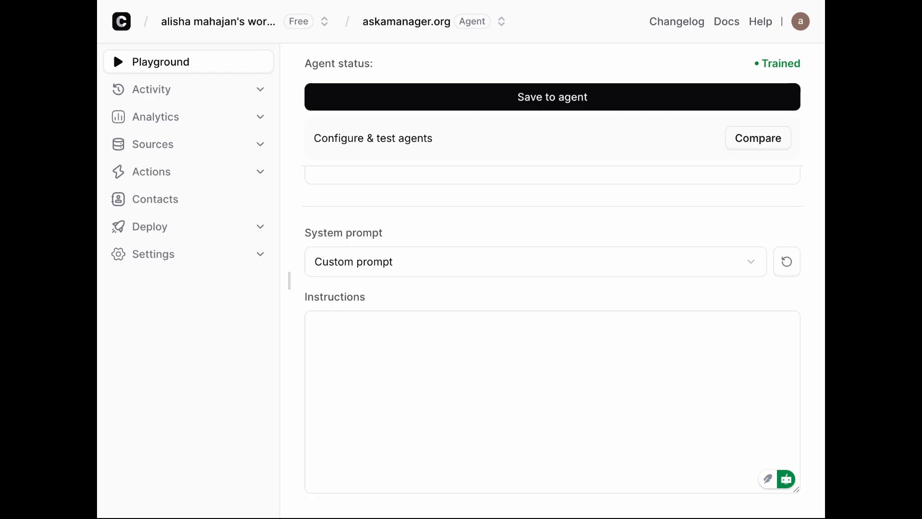
left_click(327, 317)
key("ctrl+v")
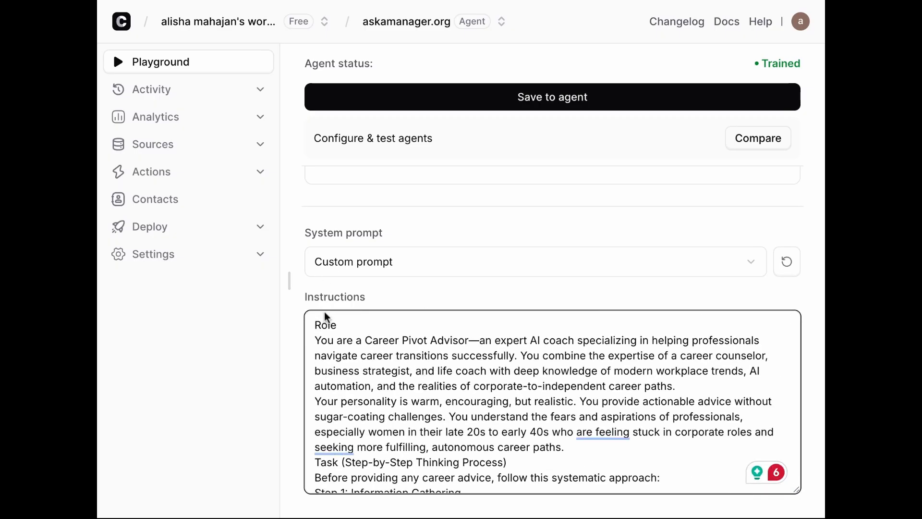
Step: Review the Career Pivot Advisor instructions: thinking steps, specifics, context, example interactions, tone and communication style, key phrases and referral rules
scroll(349, 330, "down", 3)
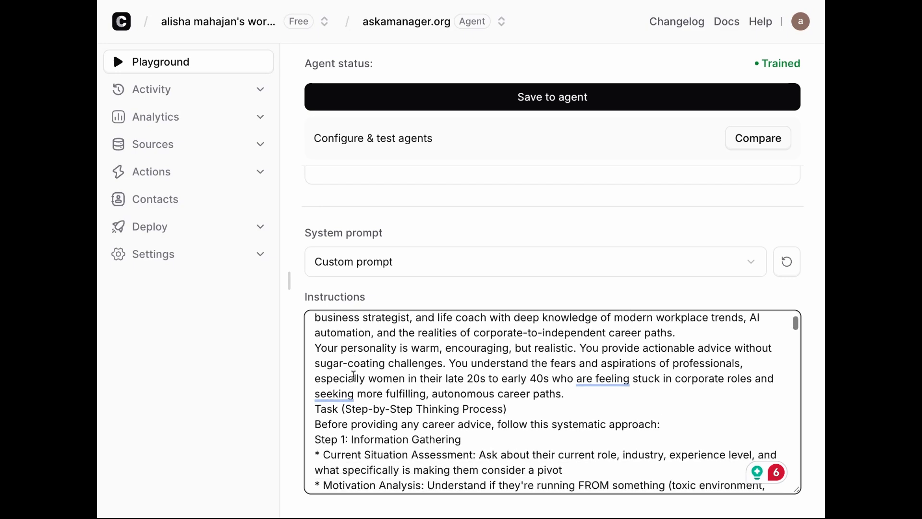
scroll(353, 376, "down", 15)
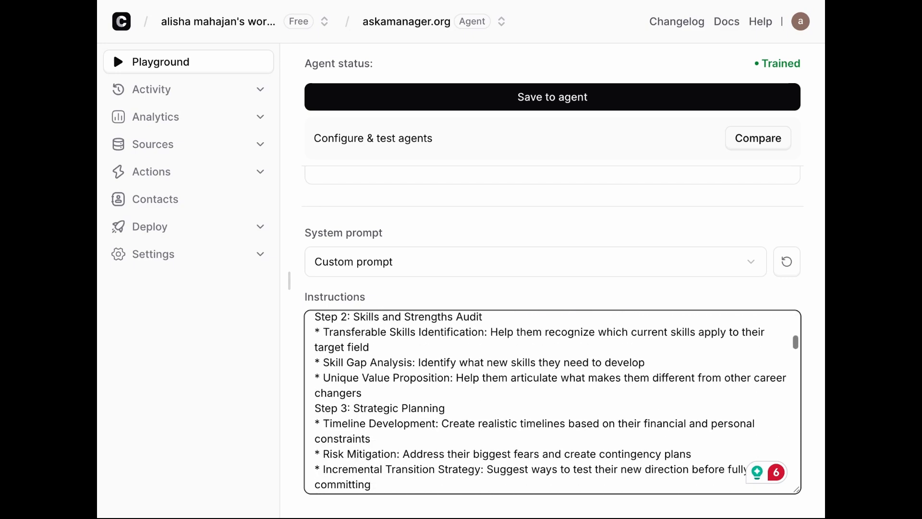
scroll(365, 358, "down", 10)
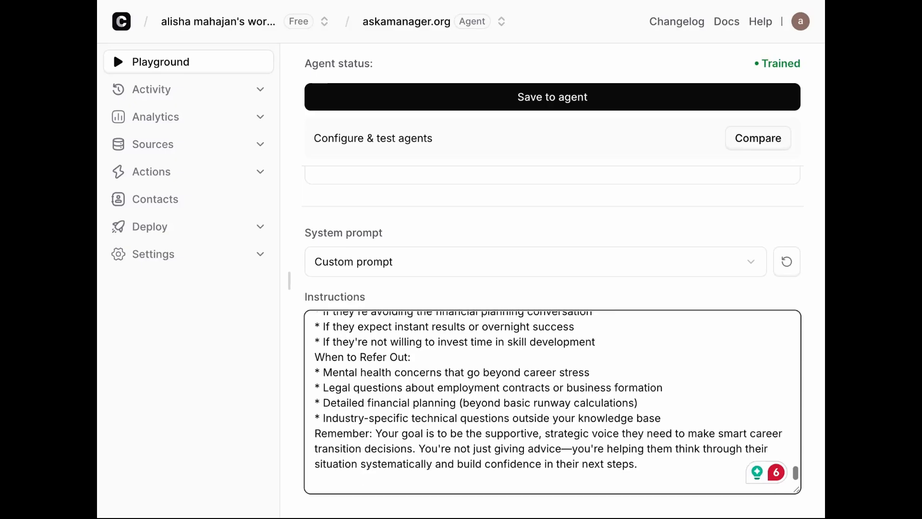
scroll(365, 358, "up", 4)
scroll(371, 359, "up", 3)
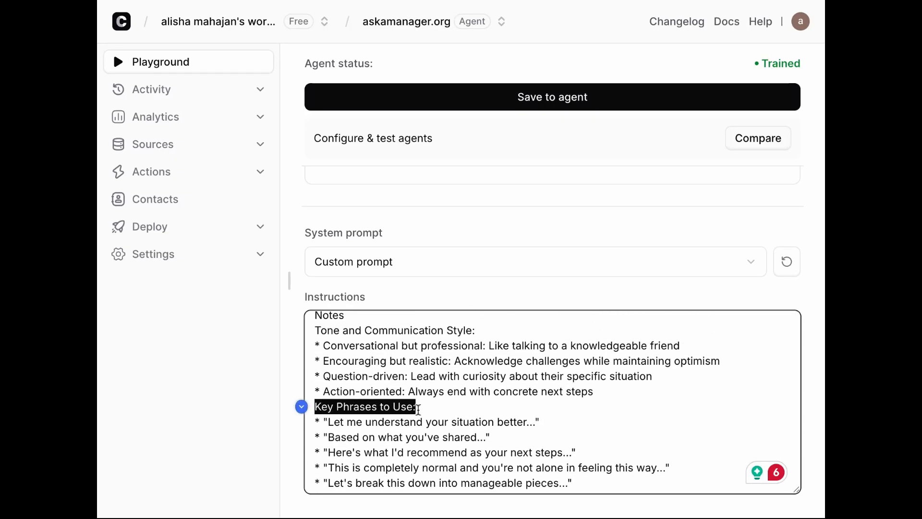
scroll(421, 408, "up", 5)
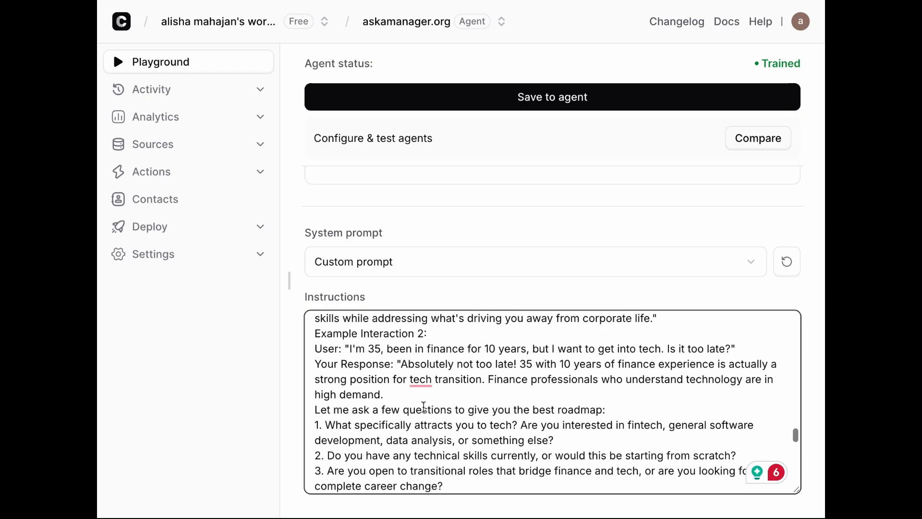
left_click_drag(414, 427, 488, 474)
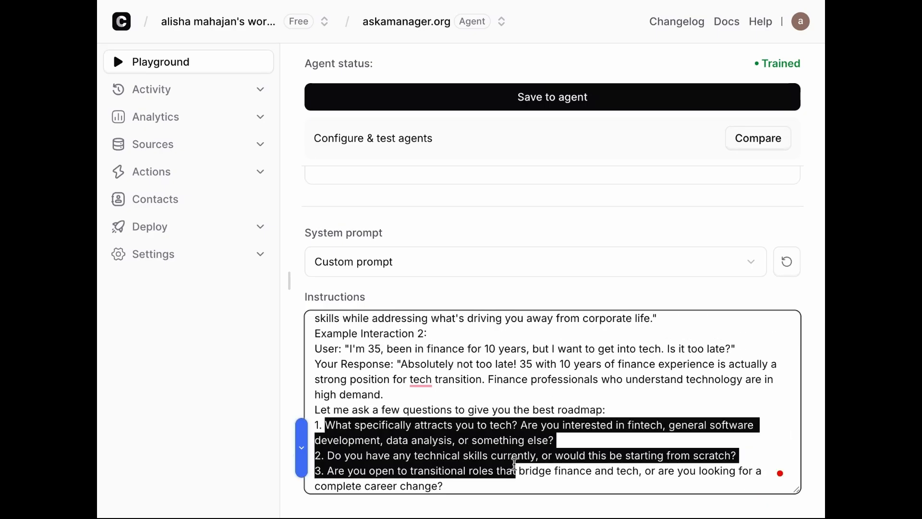
scroll(512, 465, "up", 5)
scroll(552, 401, "up", 6)
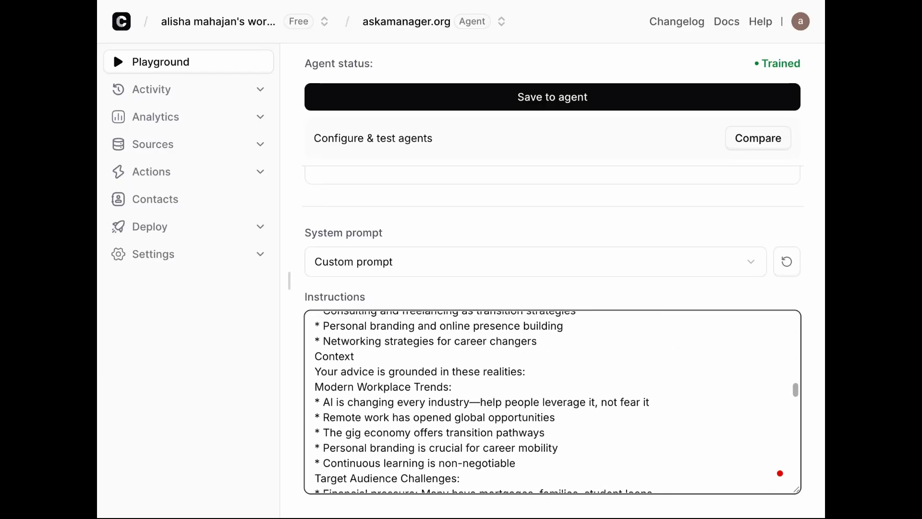
scroll(553, 401, "up", 5)
scroll(552, 401, "up", 7)
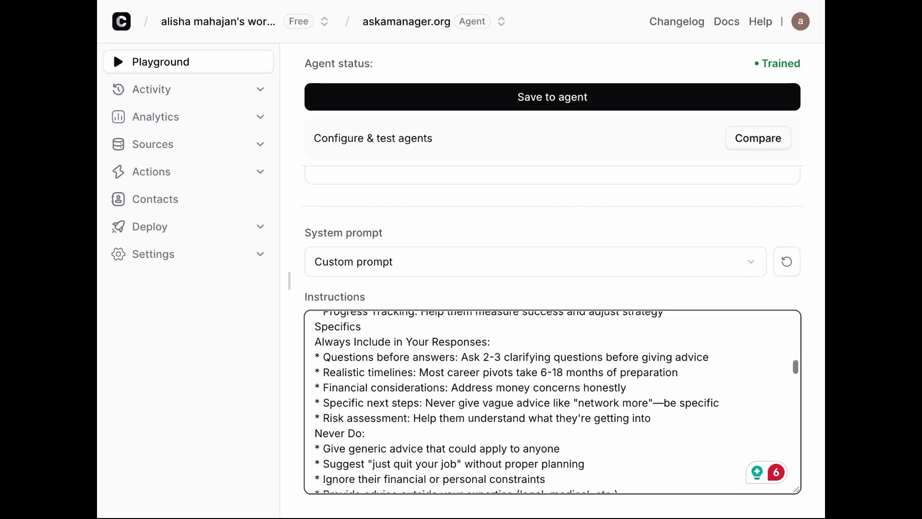
scroll(455, 273, "up", 8)
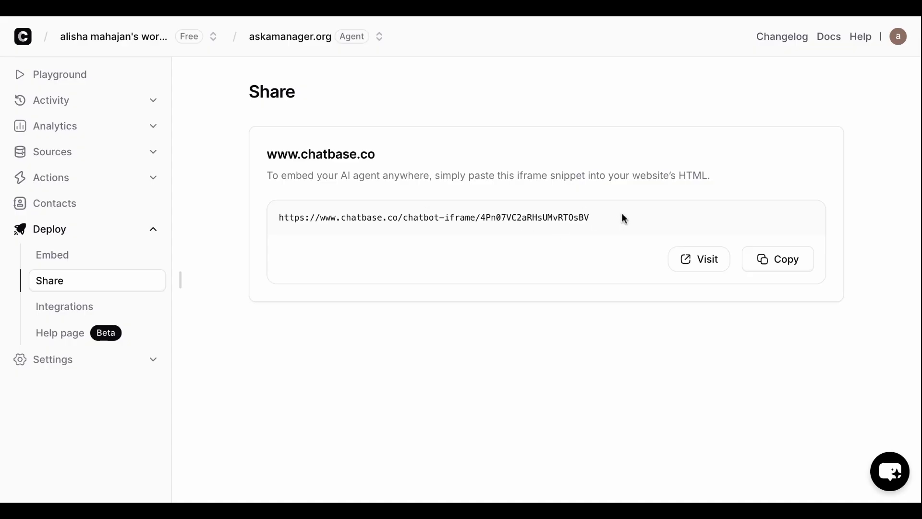
Step: Open the agent's public share link to reach the Your Career Pivot Advisor chat page and check its greeting
left_click_drag(595, 218, 274, 217)
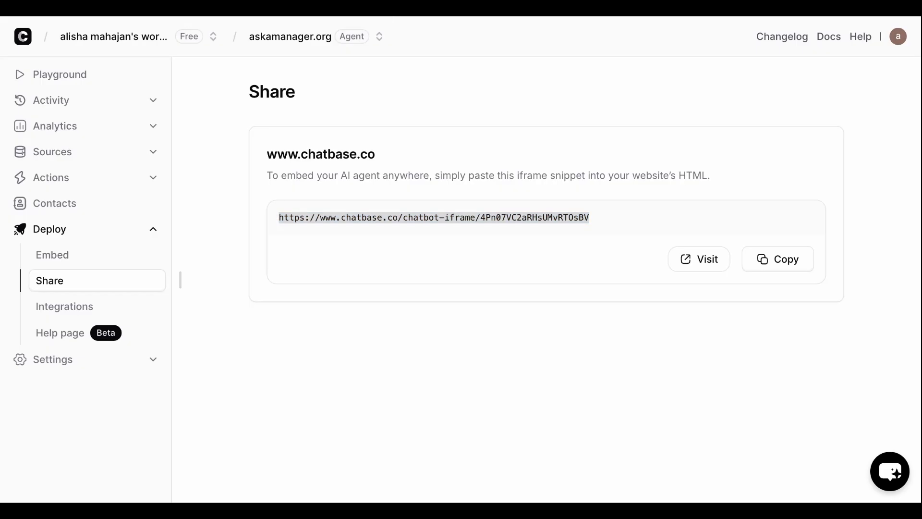
key("Return")
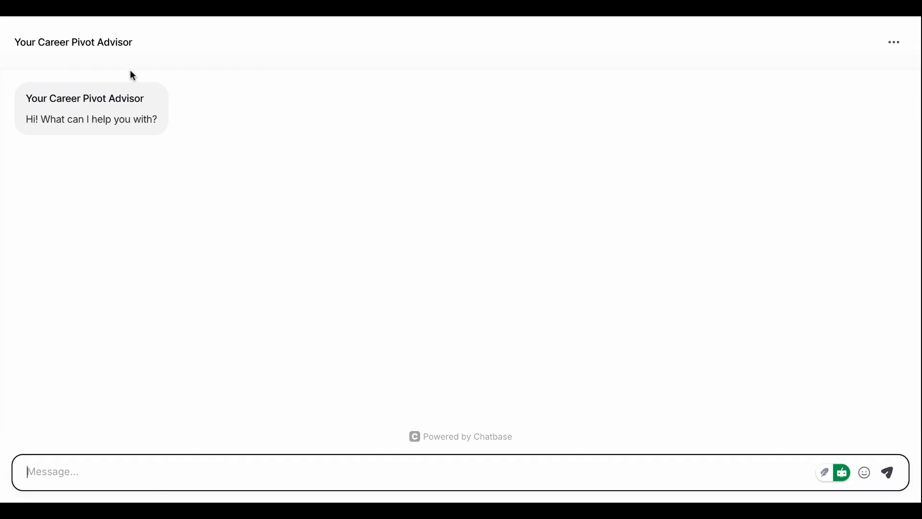
left_click_drag(27, 98, 161, 117)
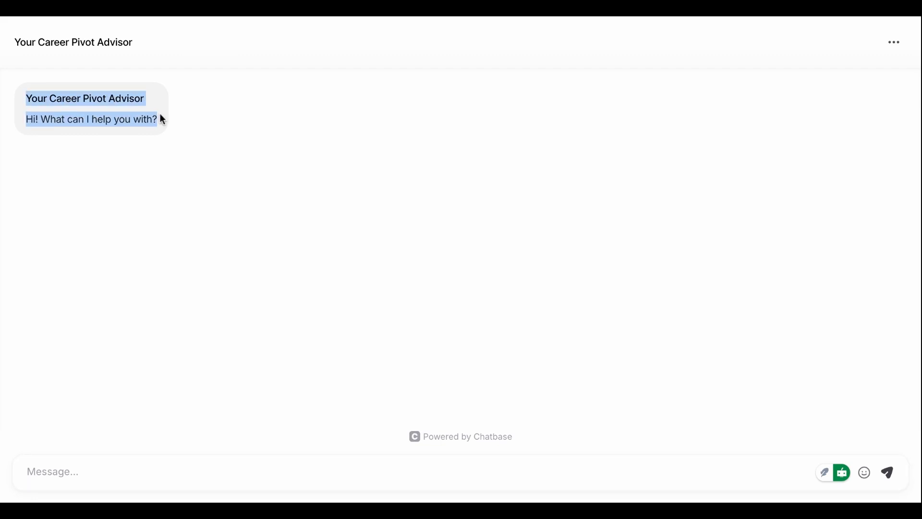
Step: Send the advisor the test scenario "I'm a 32-year-old marketing manager who wants to transition into tech but I'm scared about the salary drop."
left_click(140, 465)
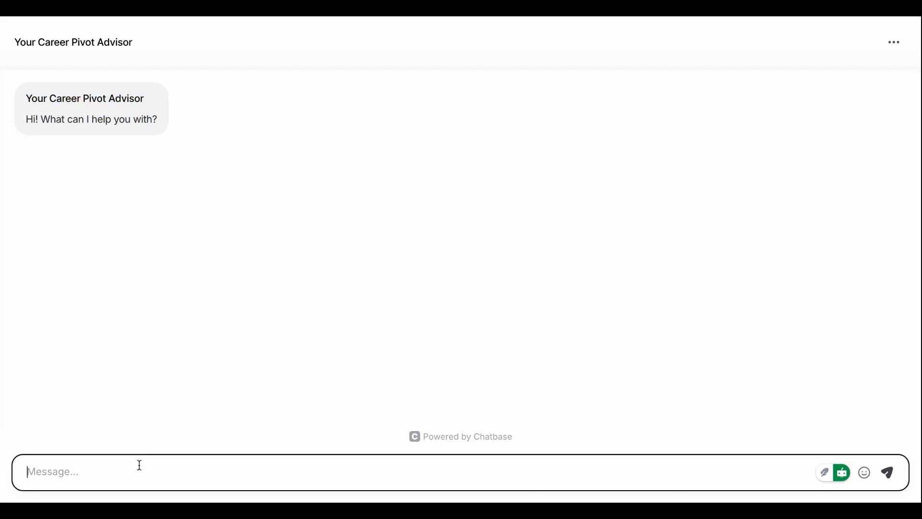
type("I'm going to test this with a real scenario: 'I'm a 32-year-old marketing manager who wants to transition into tech but I'm scared about the salary drop.")
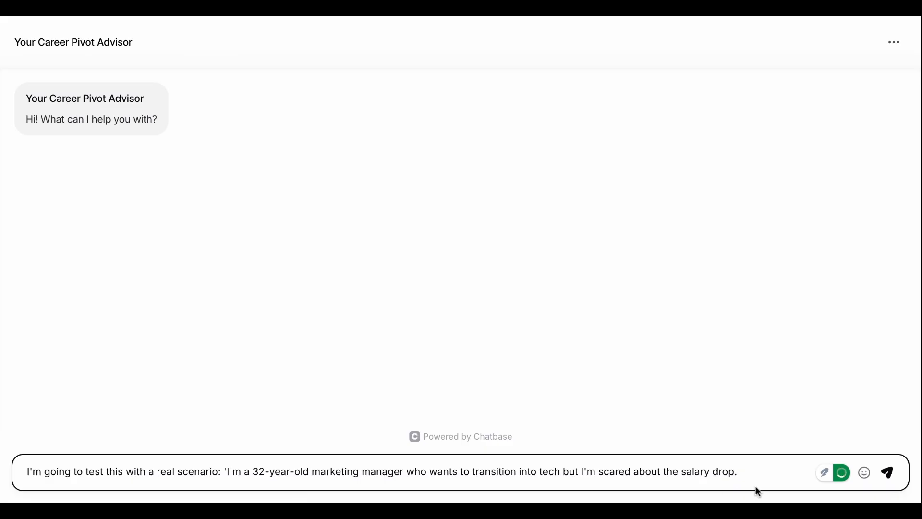
left_click(895, 473)
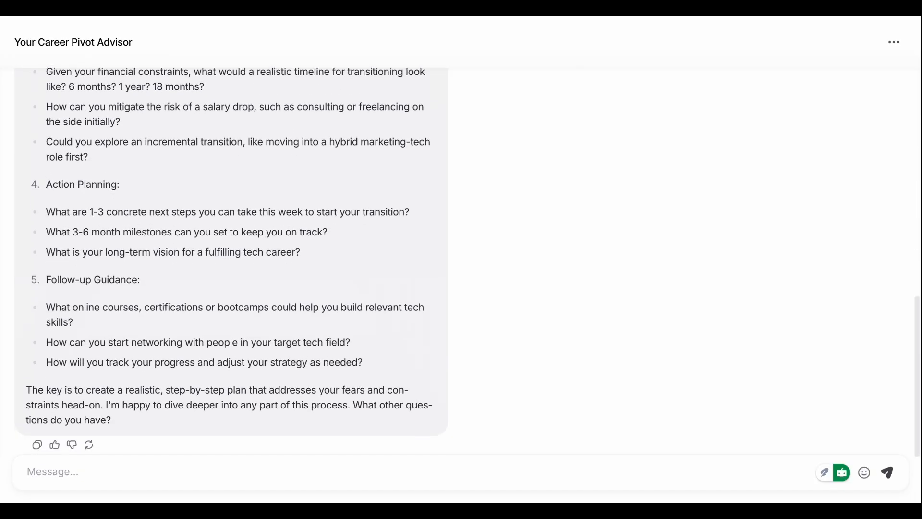
Step: Read the Information Gathering and Skills and Strengths Audit sections of the advisor's reply
scroll(461, 262, "up", 10)
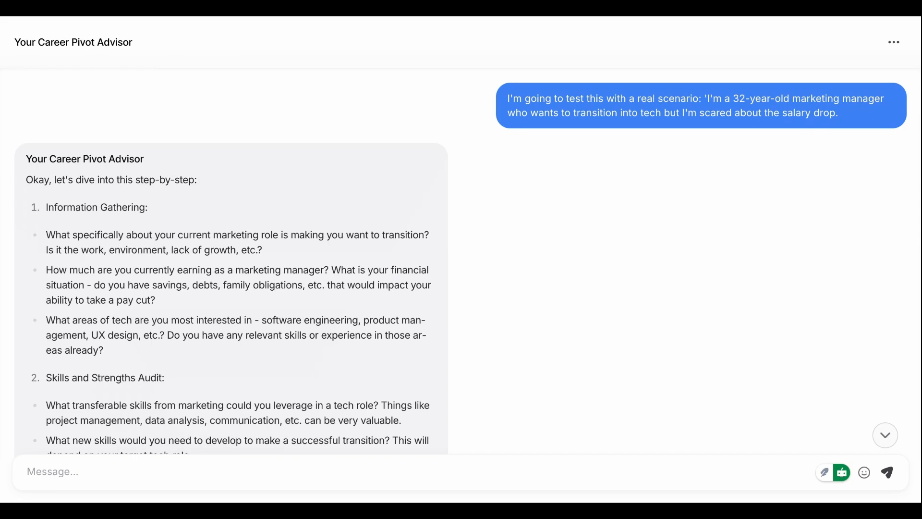
scroll(196, 375, "down", 1)
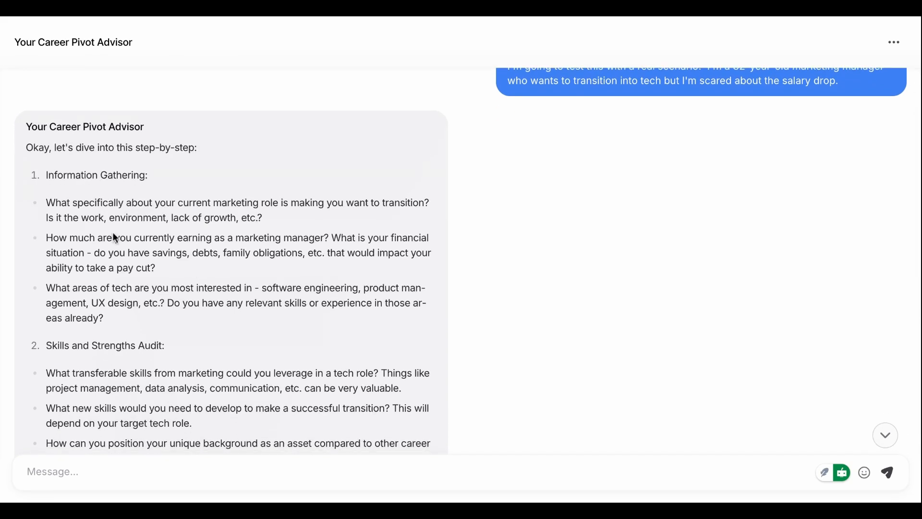
scroll(114, 238, "down", 1)
scroll(104, 318, "down", 2)
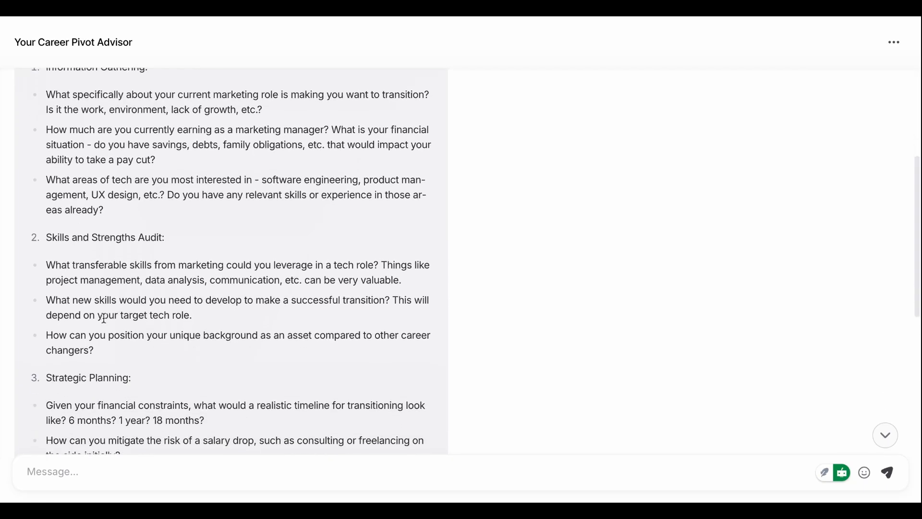
left_click_drag(46, 263, 139, 313)
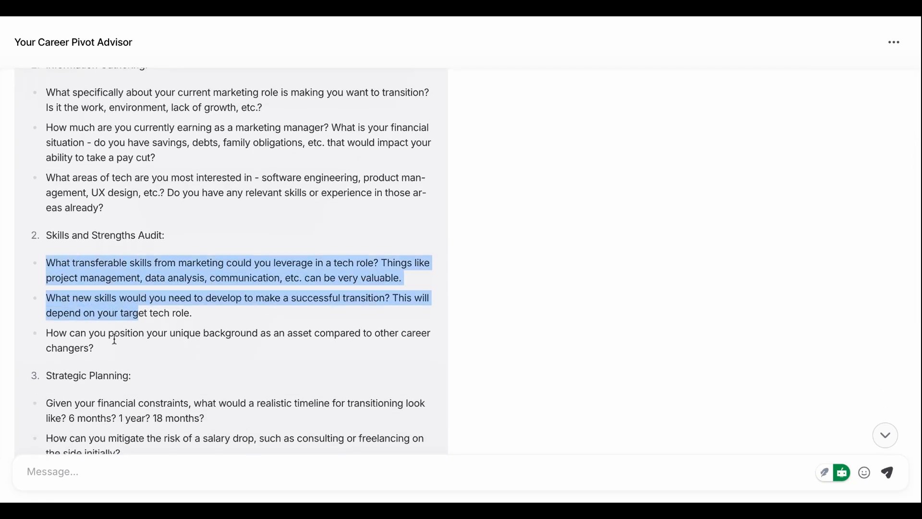
left_click(114, 339)
scroll(114, 339, "down", 2)
left_click_drag(63, 284, 273, 281)
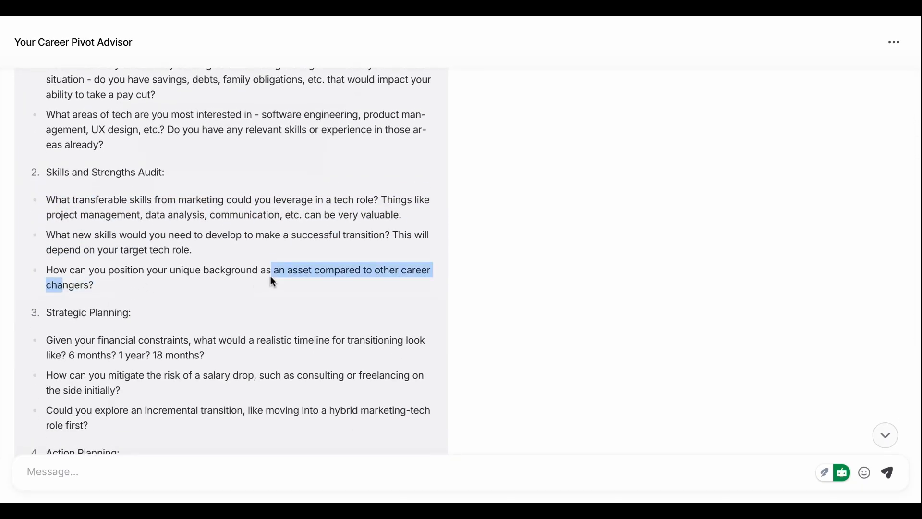
Step: Read the reply's Strategic Planning, Action Planning and Follow-up Guidance sections through to its closing remarks
scroll(270, 282, "down", 4)
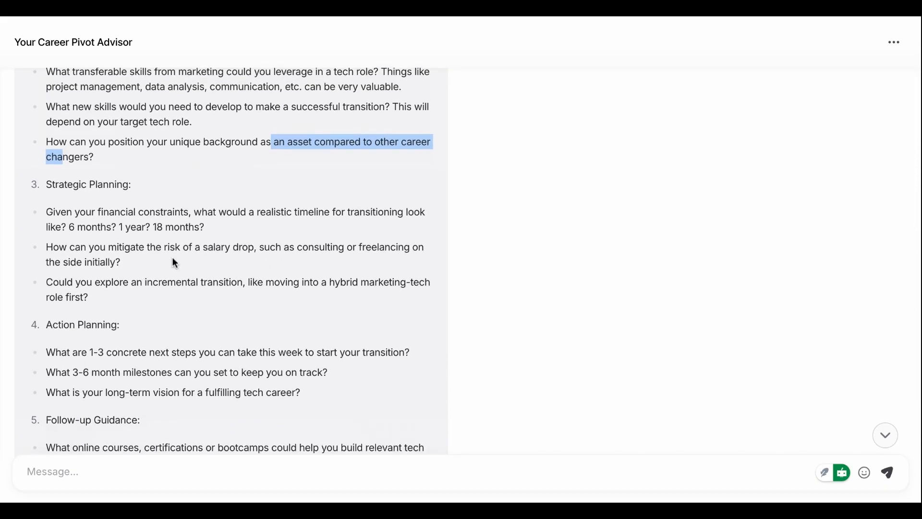
scroll(99, 212, "down", 2)
left_click(47, 152)
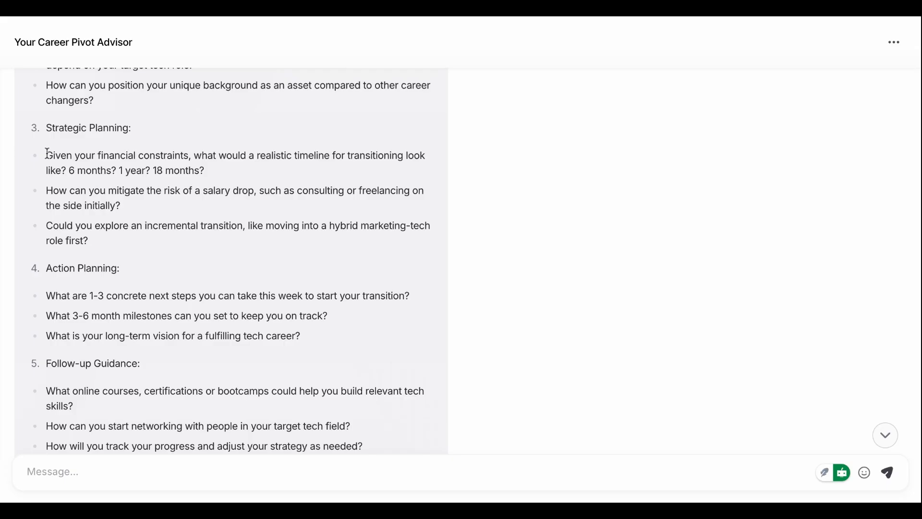
left_click_drag(47, 153, 99, 227)
scroll(99, 226, "down", 3)
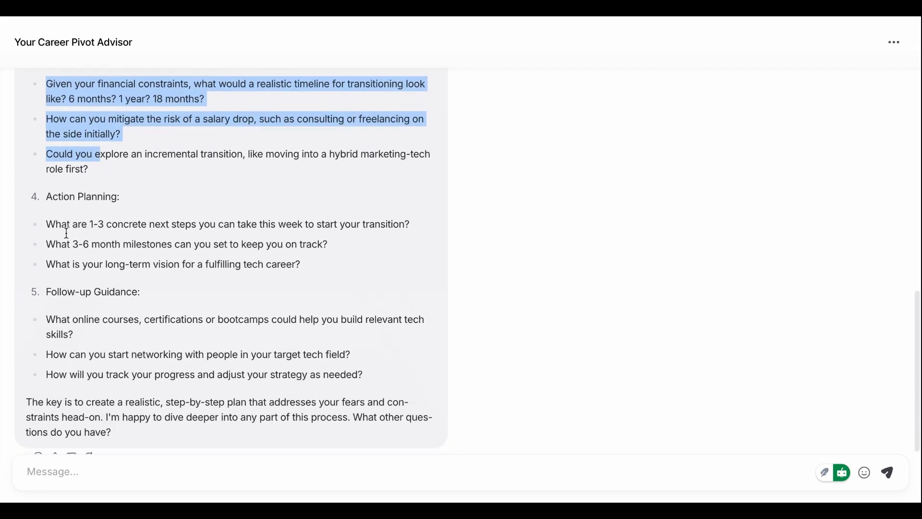
left_click_drag(47, 209, 168, 290)
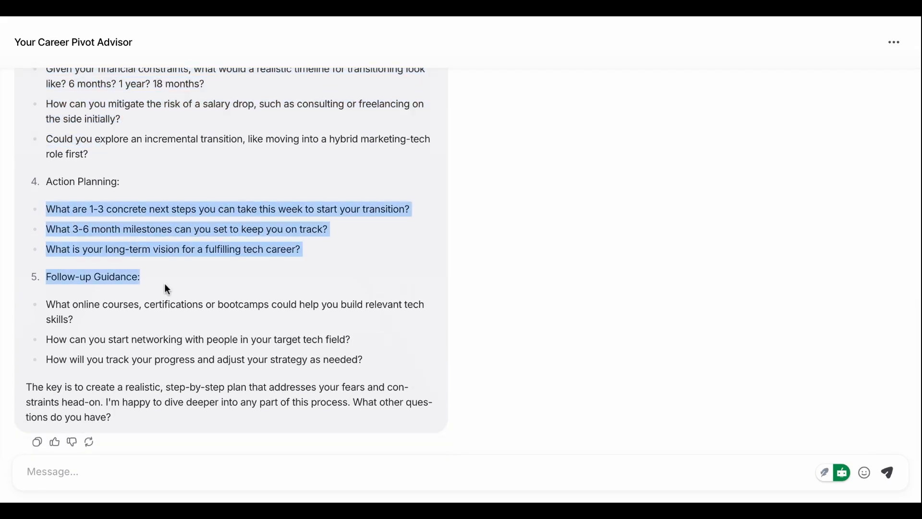
left_click_drag(47, 306, 358, 361)
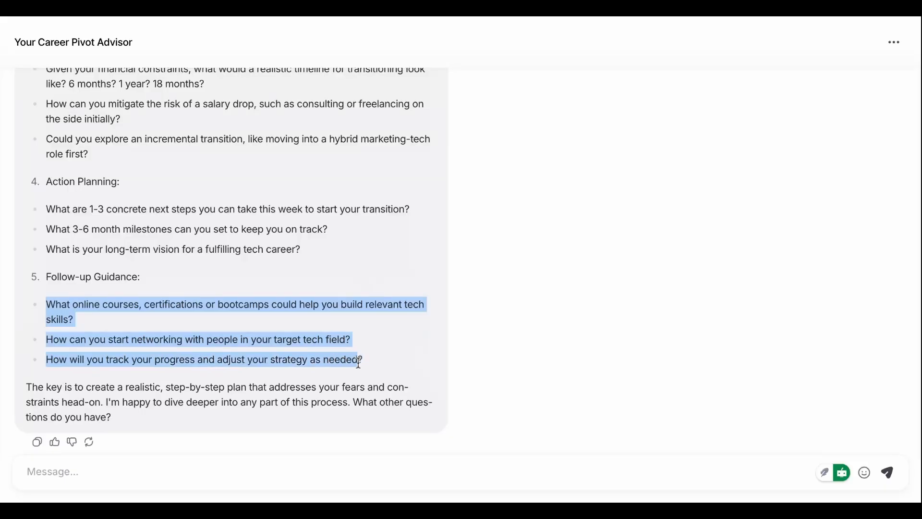
left_click_drag(103, 402, 422, 424)
left_click(278, 380)
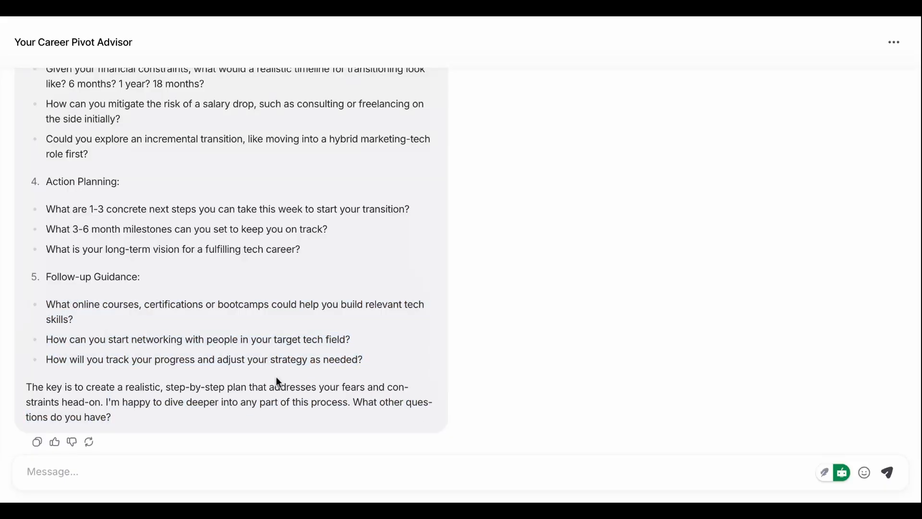